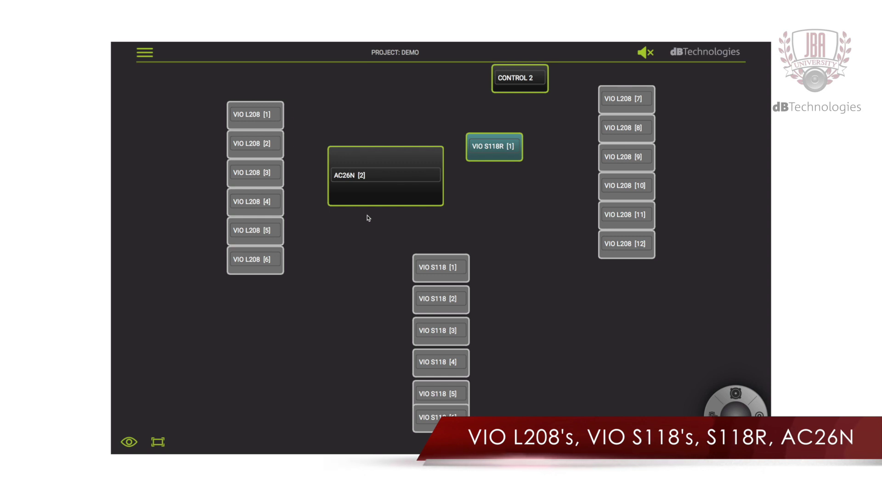
Step: Add a PEQ filter to the AC26N's Input A - Input B equalizer and view its Output 1 EQ and crossover settings
double_click(355, 181)
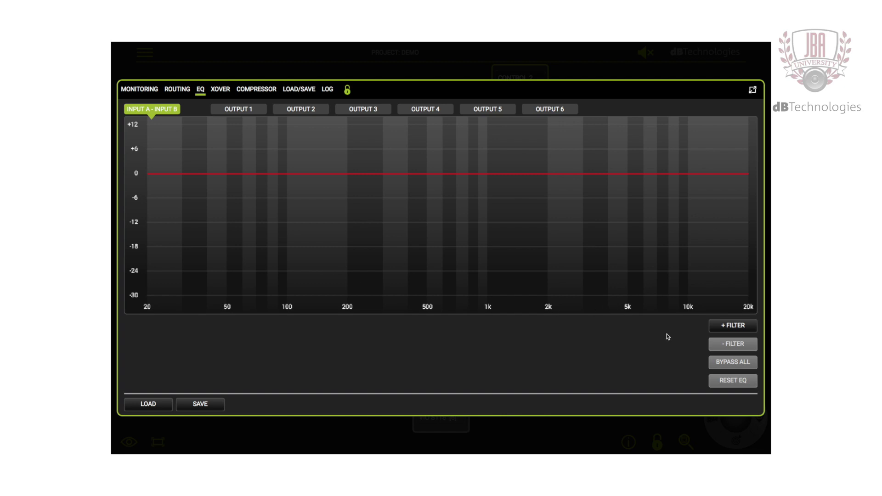
left_click(722, 327)
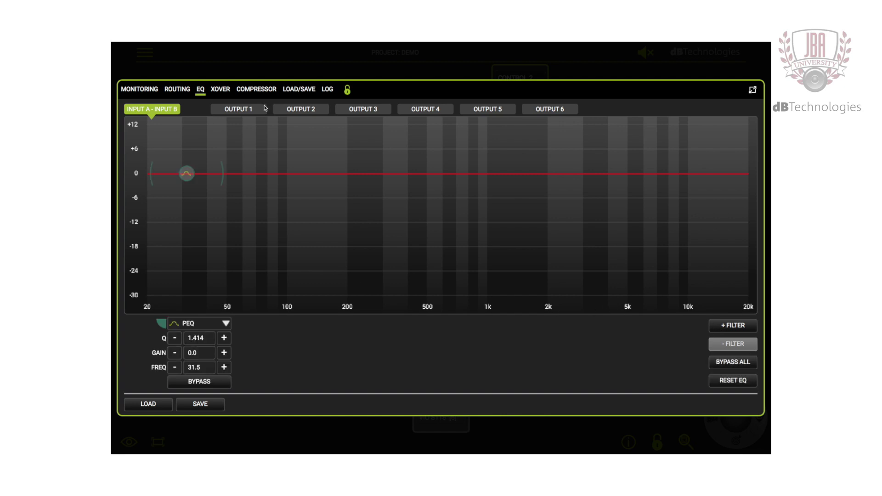
left_click(252, 113)
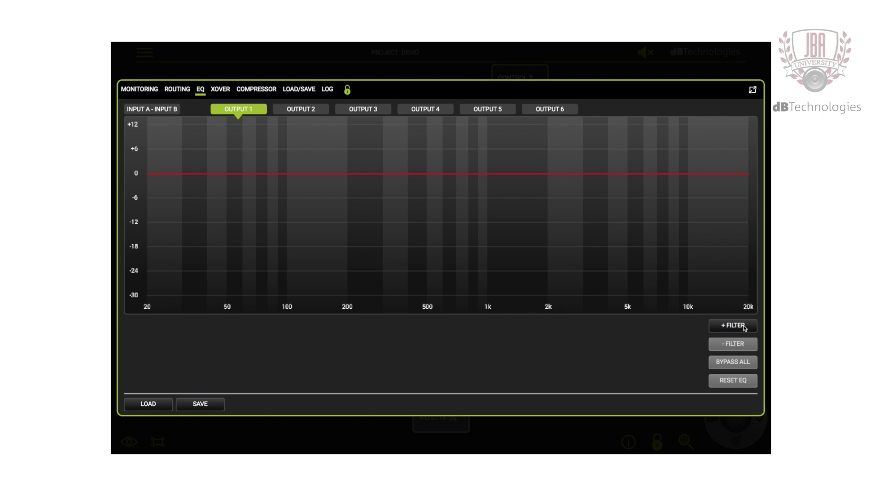
left_click(217, 92)
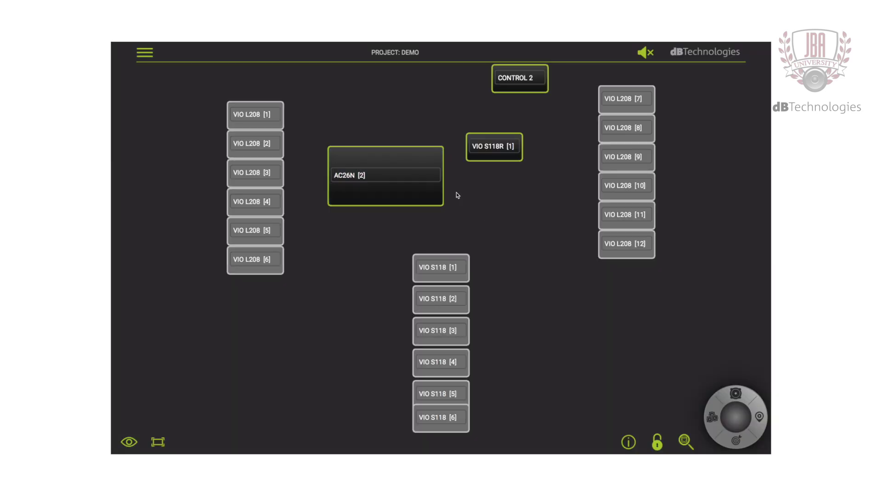
Step: Show the input meters on all device tiles, followed by the output meters
left_click(129, 442)
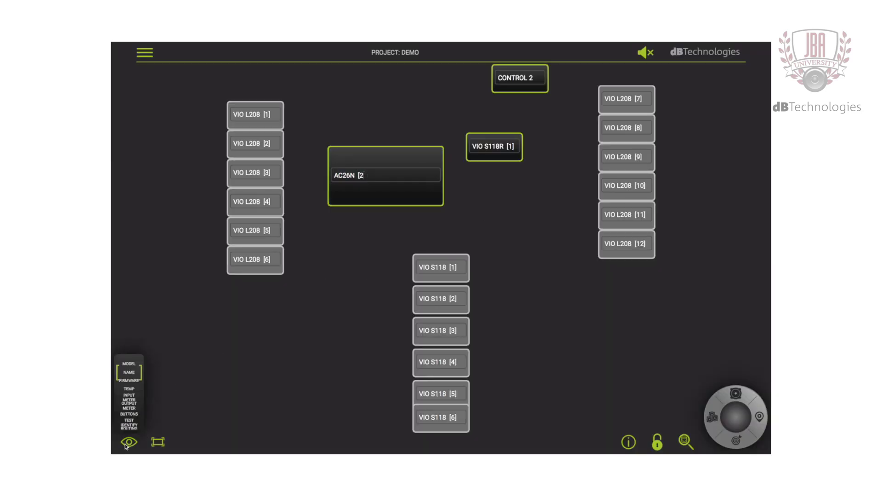
left_click(129, 341)
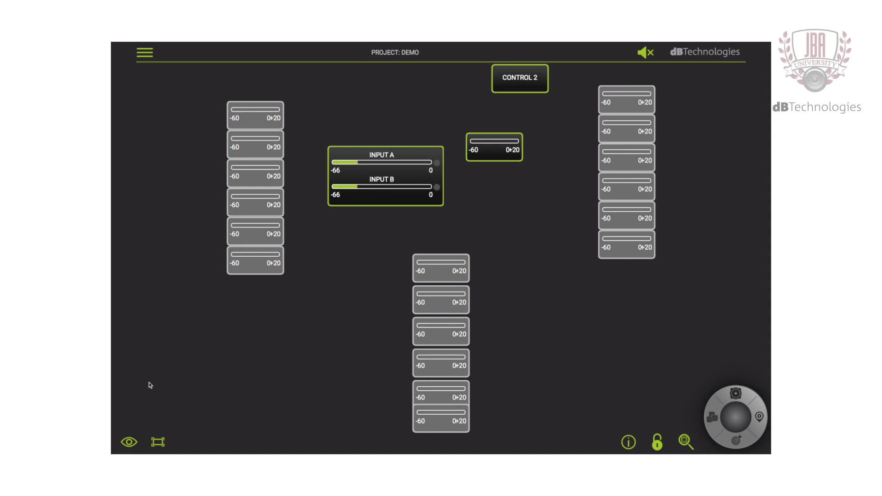
left_click(131, 445)
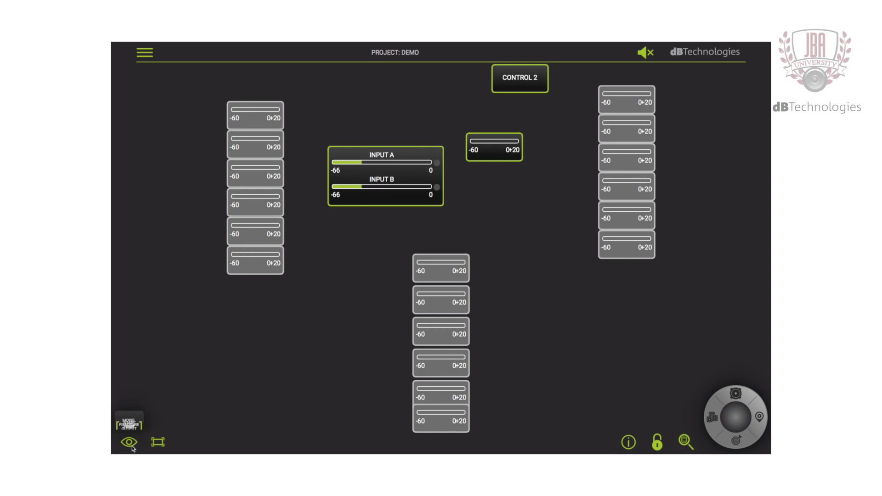
left_click(134, 365)
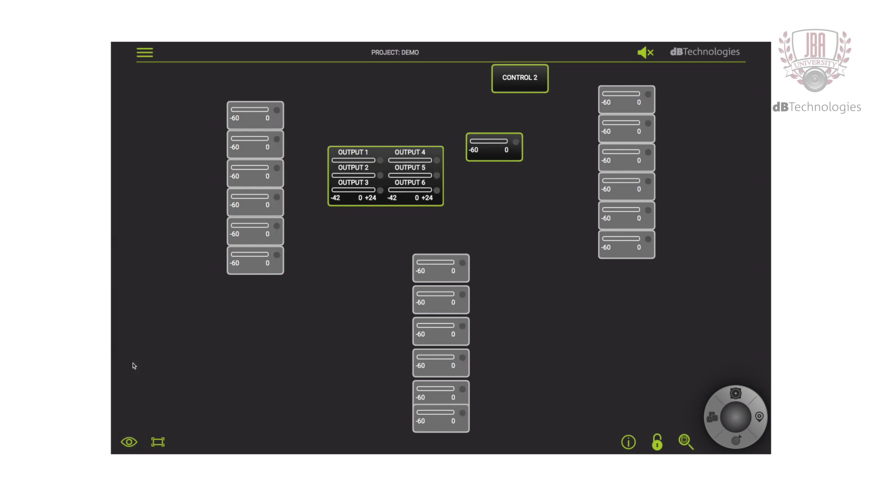
Step: Review the AC26N's monitoring page and set the device tiles to show names
double_click(401, 201)
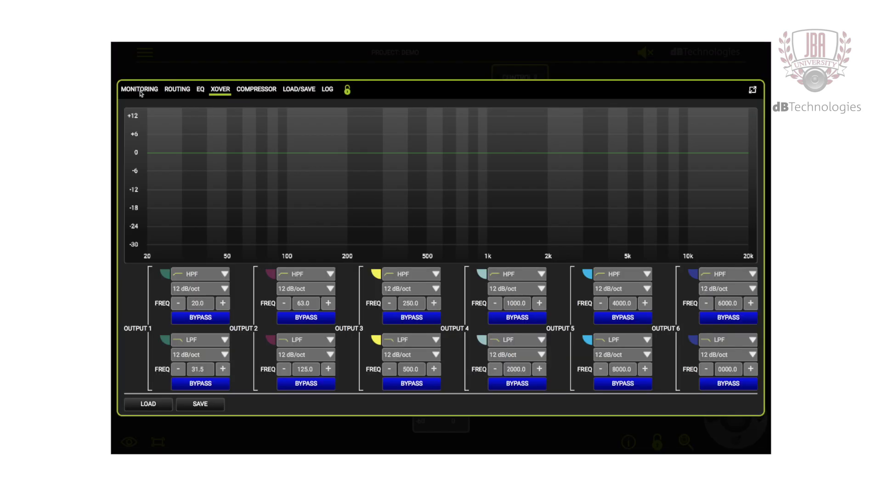
left_click(140, 89)
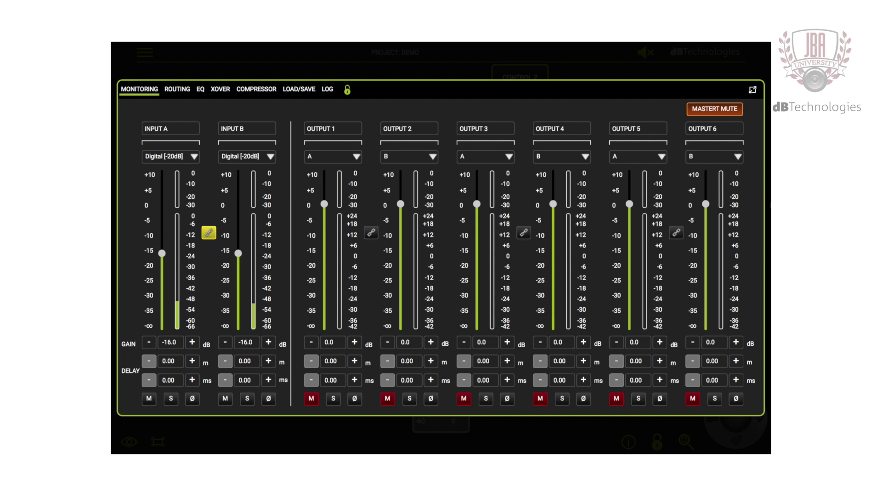
left_click(752, 89)
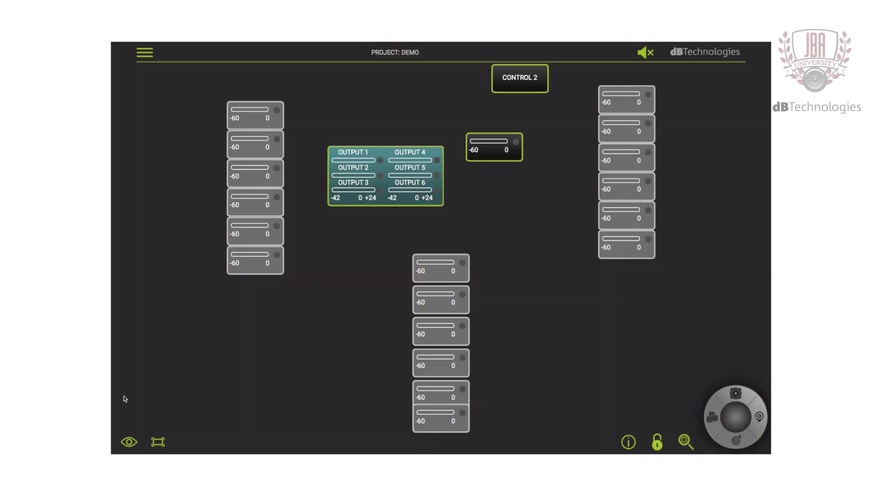
left_click(132, 443)
left_click(130, 283)
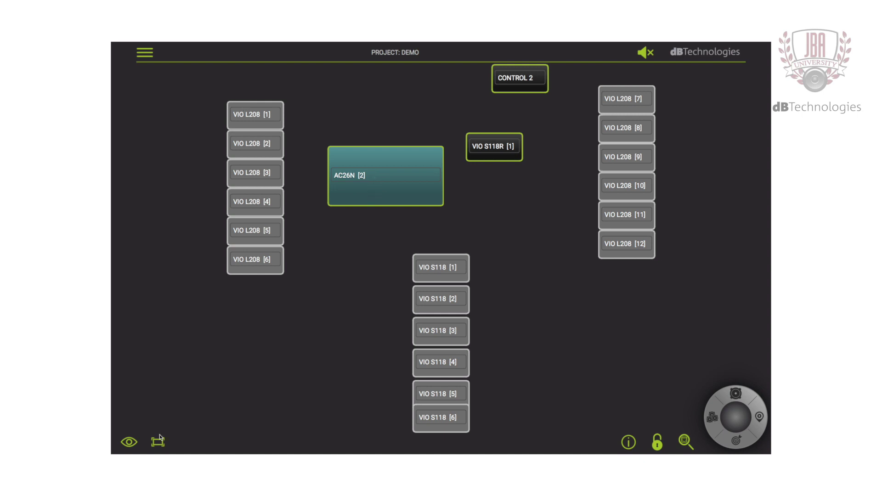
Step: Show temperatures on the device tiles and check the VIO S118R's amplifier and PSU temperatures in its monitoring window
left_click(131, 443)
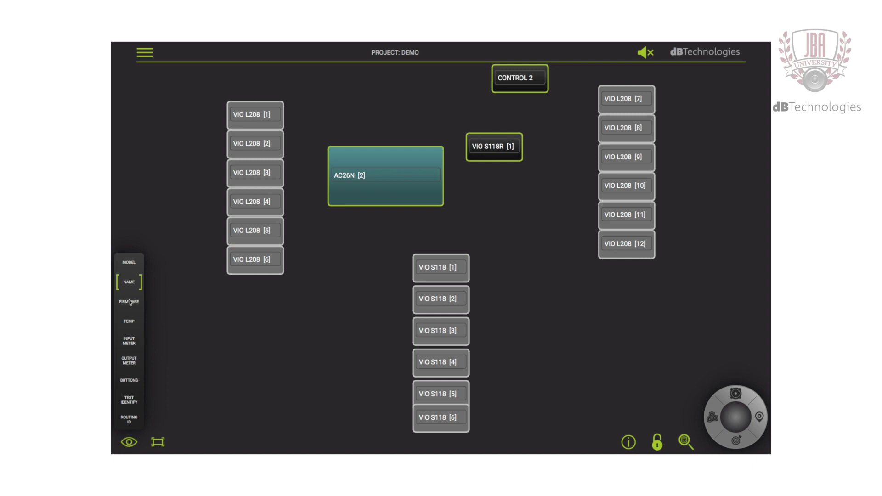
left_click(129, 321)
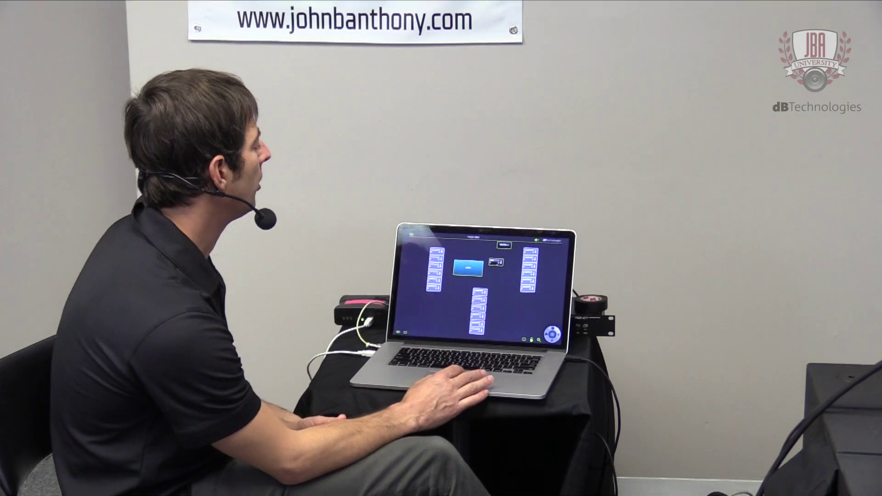
double_click(476, 297)
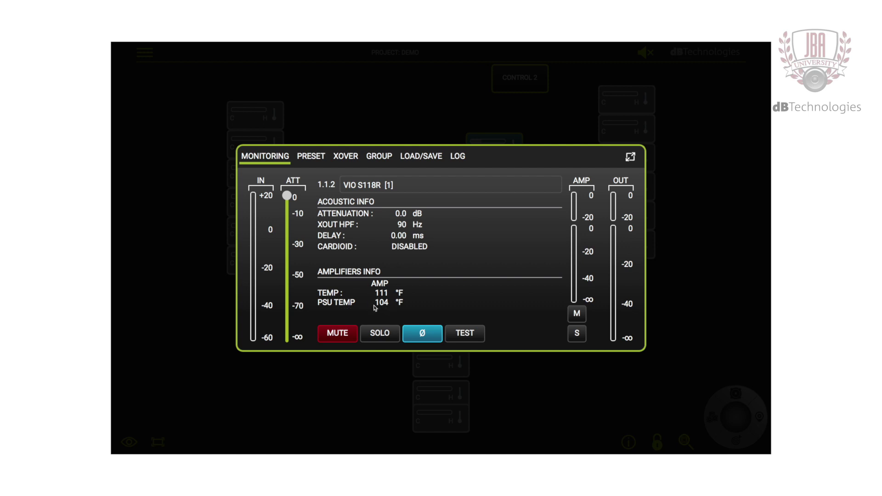
left_click(633, 157)
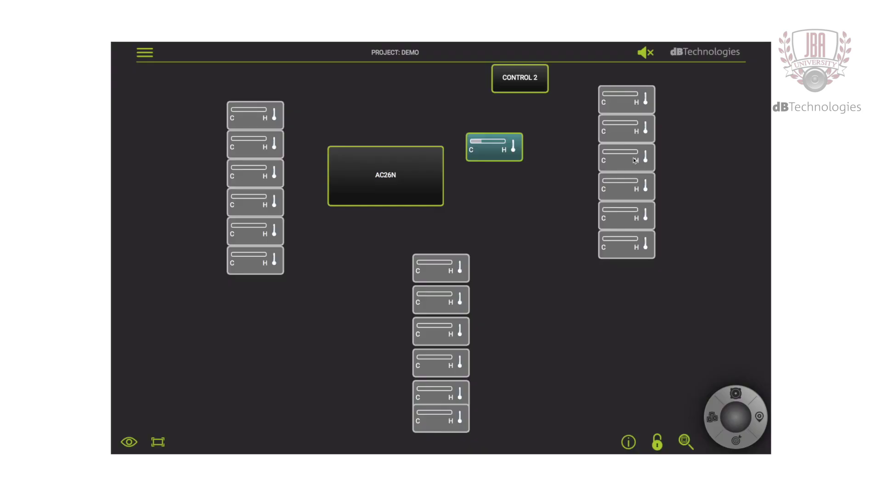
Step: Show firmware versions on the device tiles, followed by the mute, solo and phase buttons
left_click(131, 444)
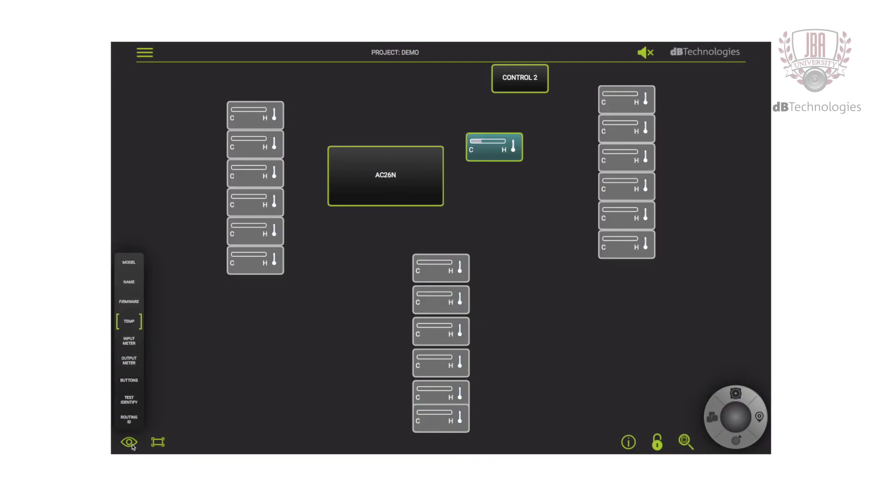
left_click(137, 301)
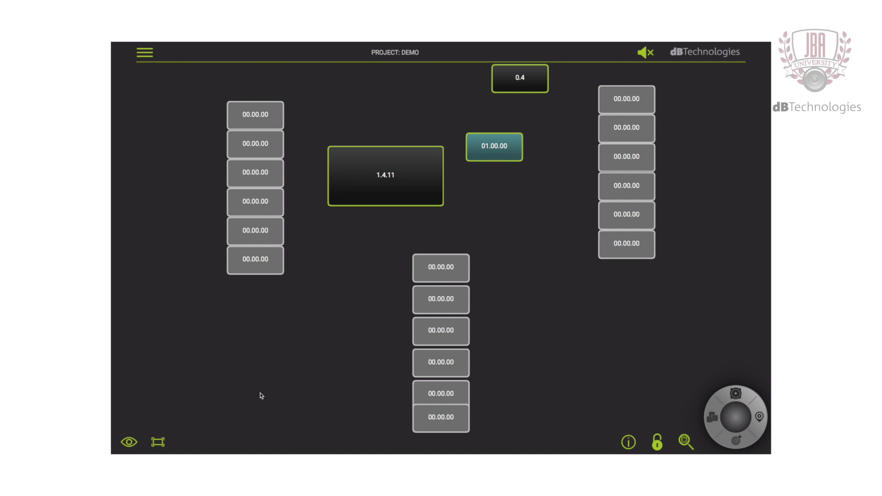
left_click(130, 442)
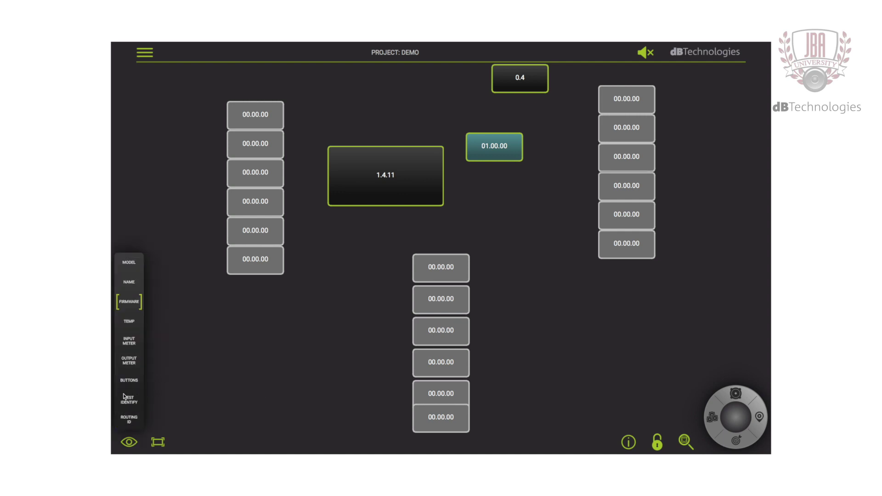
left_click(129, 381)
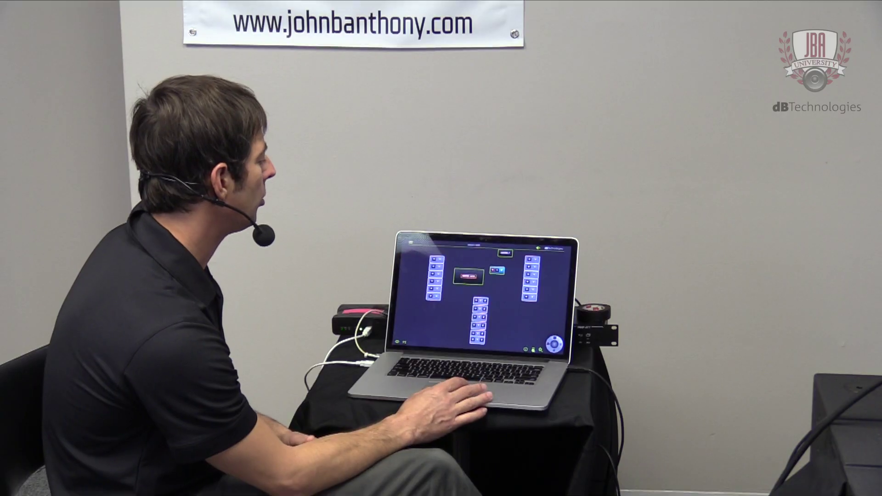
Step: Show model names on the device tiles and move the AC26N up beside the Control 2 unit
left_click(658, 443)
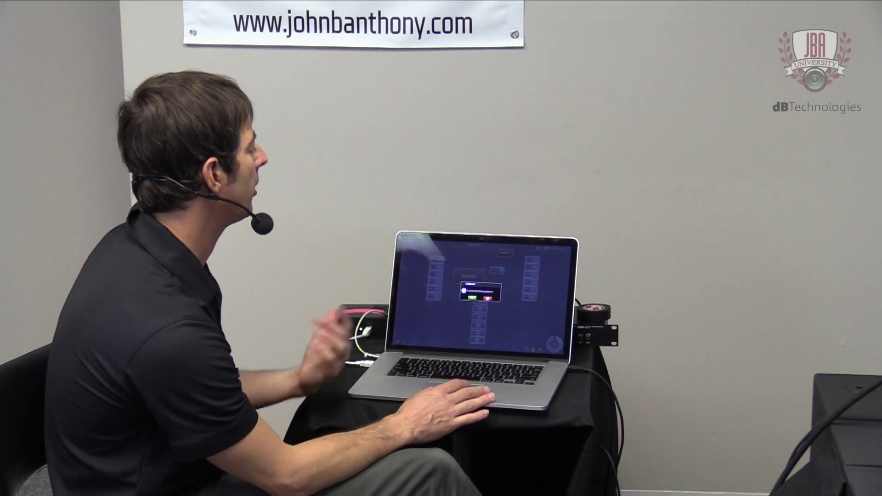
left_click(472, 297)
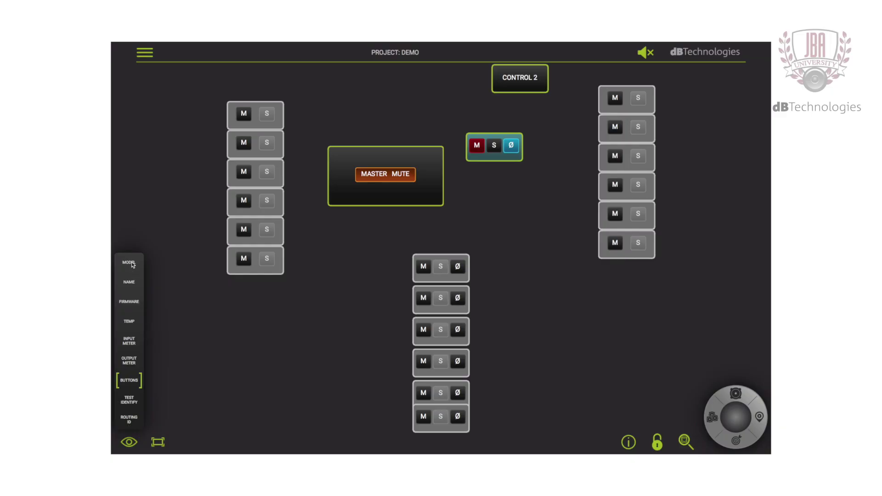
left_click(132, 263)
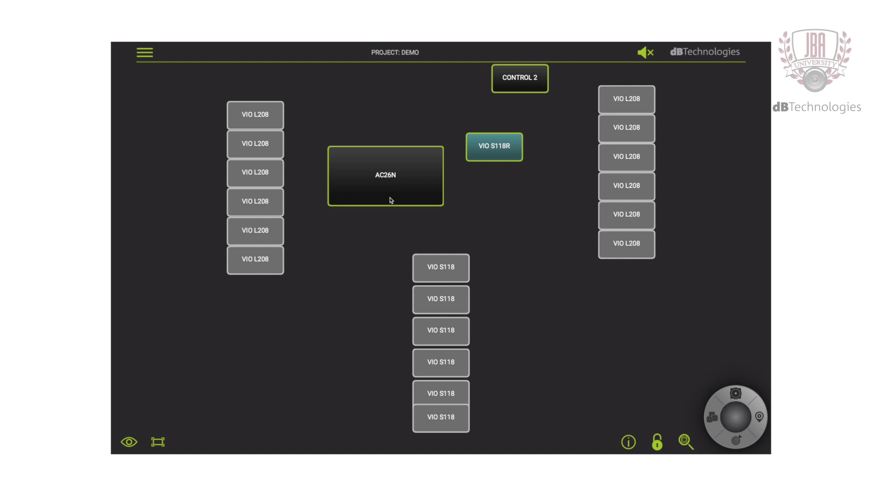
left_click_drag(390, 199, 399, 135)
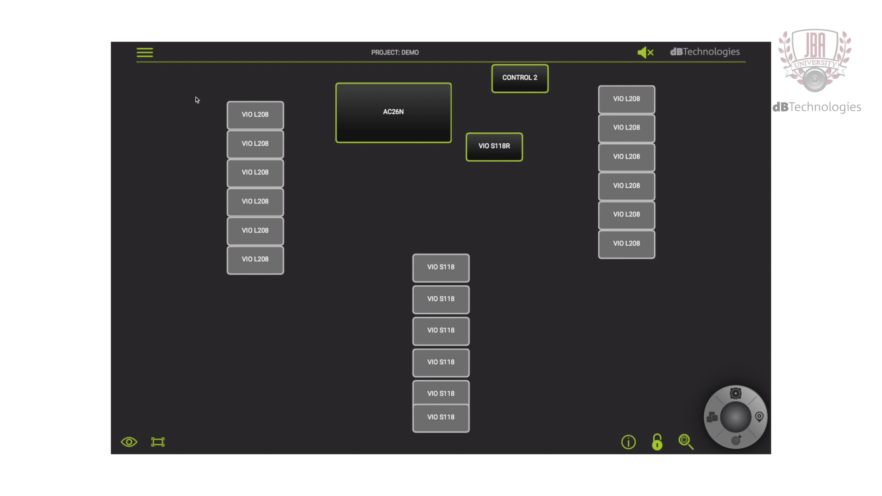
Step: Set the high-pass filter of the six VIO L208 modules in the left column to 90 Hz
left_click_drag(210, 96, 288, 279)
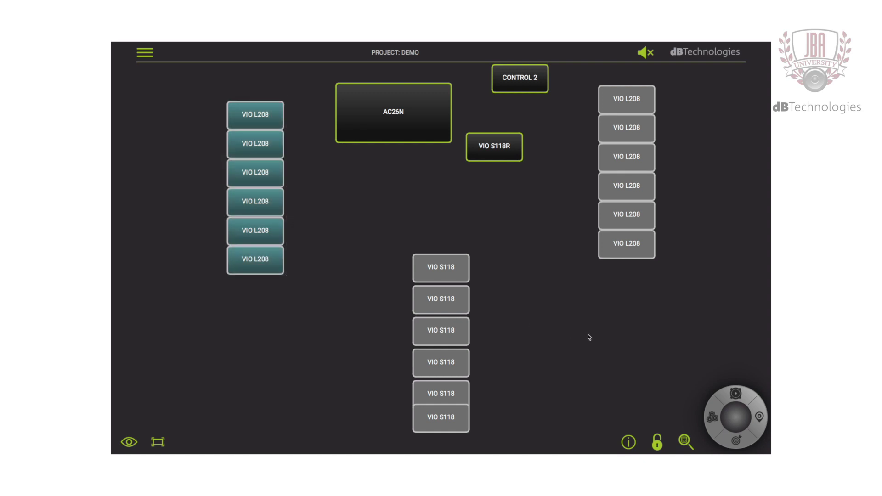
left_click(636, 445)
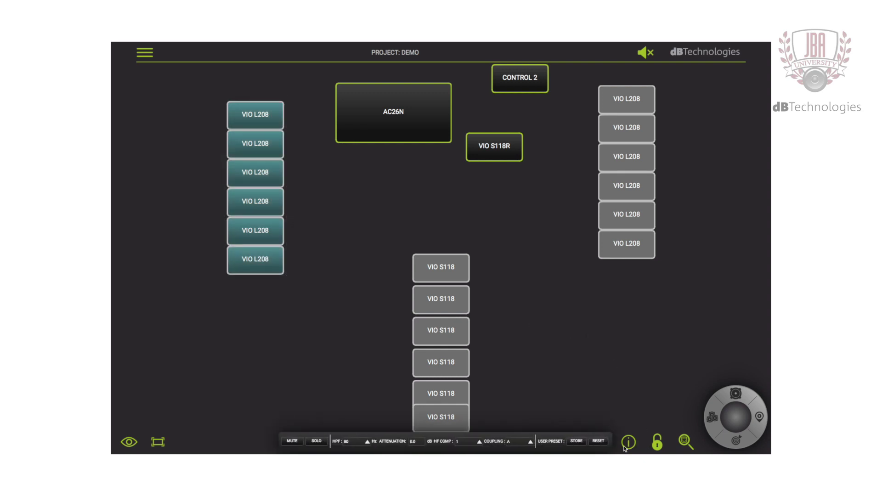
left_click(360, 444)
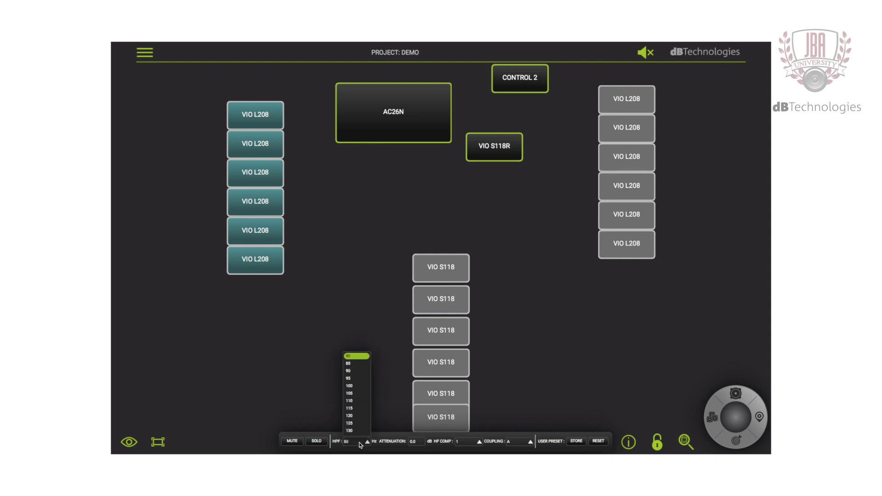
left_click(354, 371)
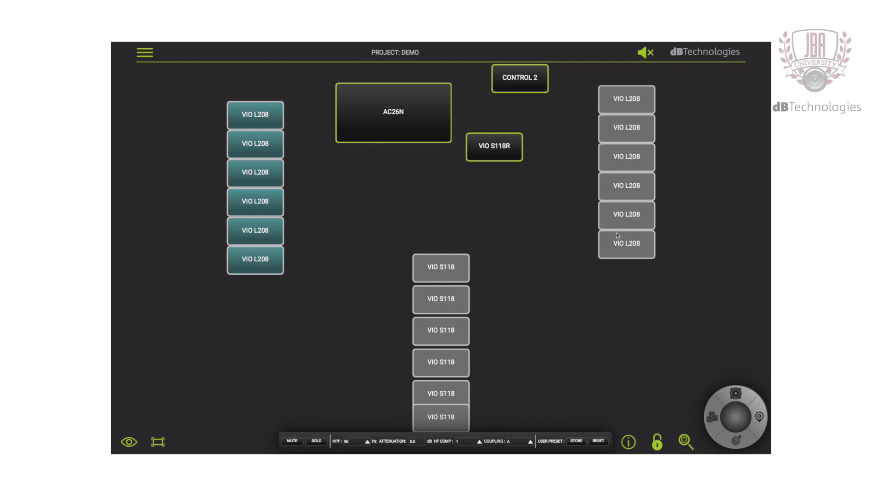
Step: Set the high-pass filter of the six VIO L208 modules in the right column to 90 Hz
left_click(600, 221)
left_click(600, 120)
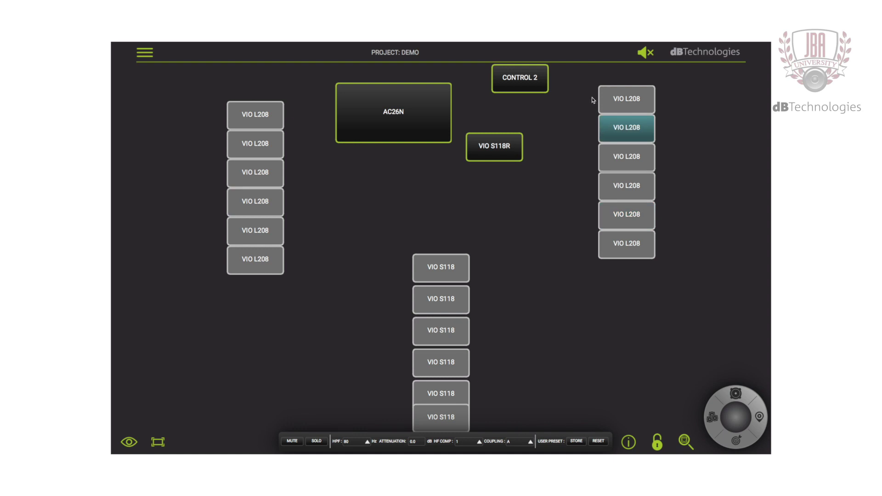
left_click(592, 96)
left_click_drag(591, 95, 655, 266)
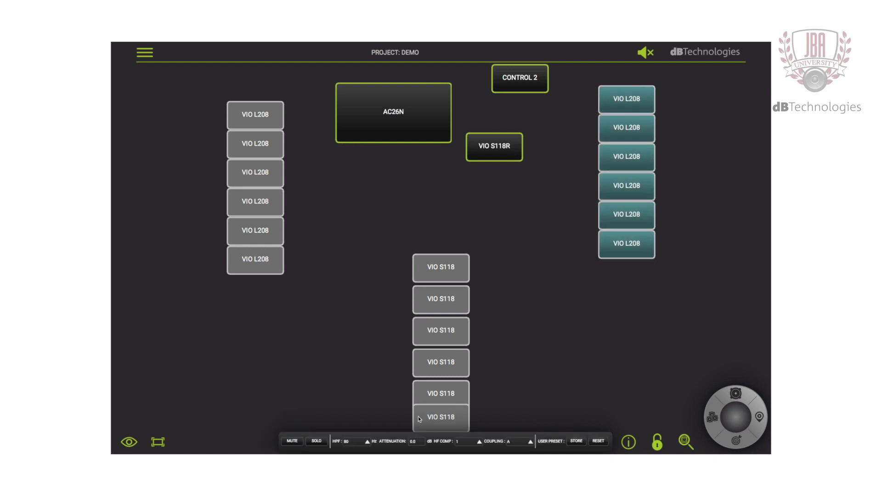
left_click(353, 444)
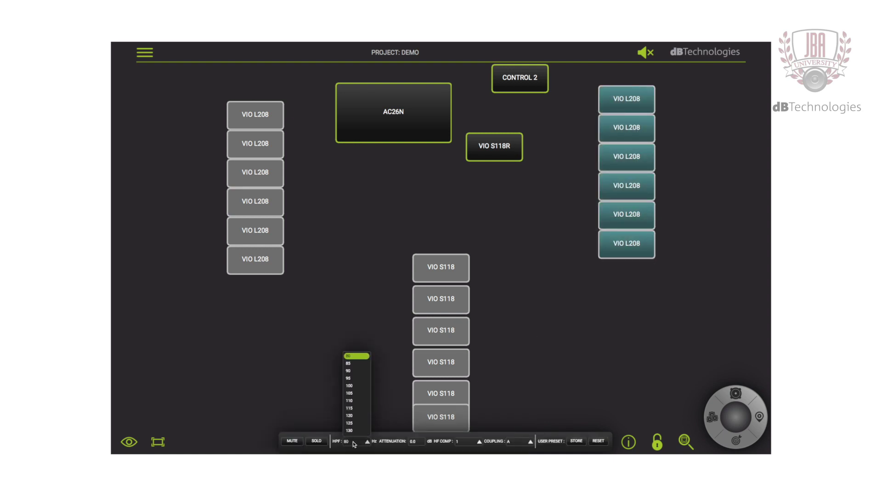
left_click(355, 372)
left_click(342, 355)
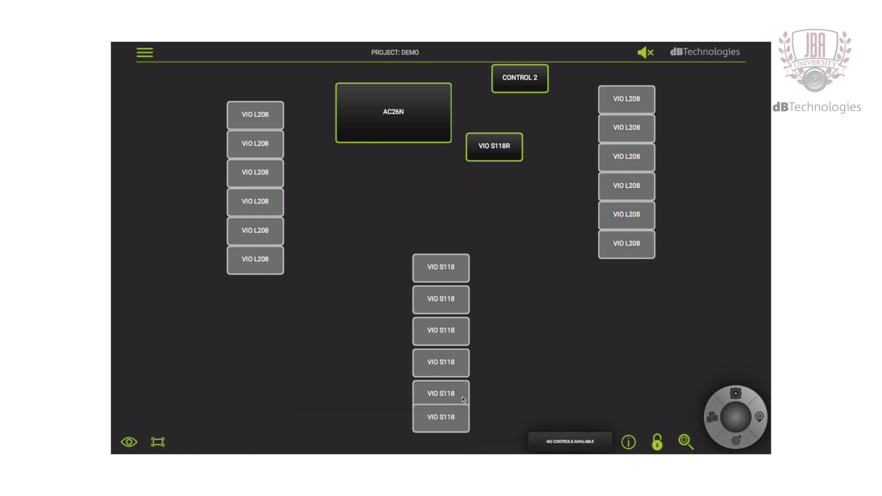
Step: Set the XOUT crossover frequency of all six VIO S118 subwoofers to 90 Hz
left_click_drag(385, 245, 476, 418)
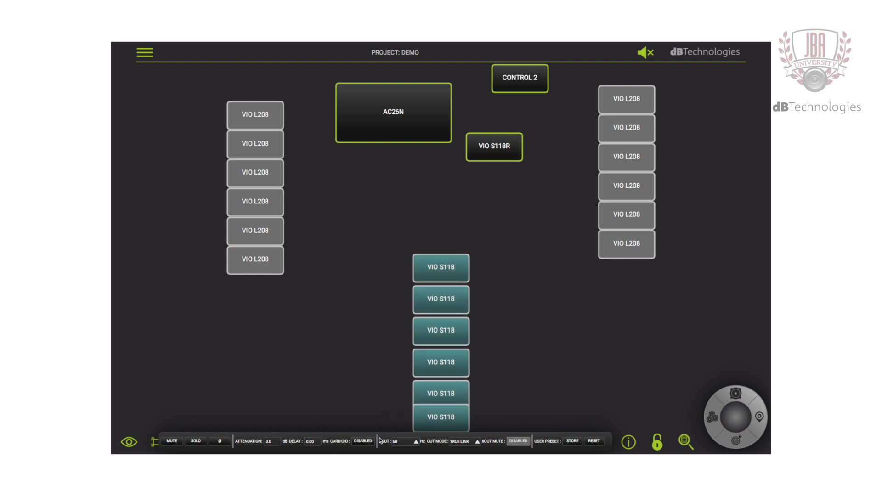
left_click(419, 444)
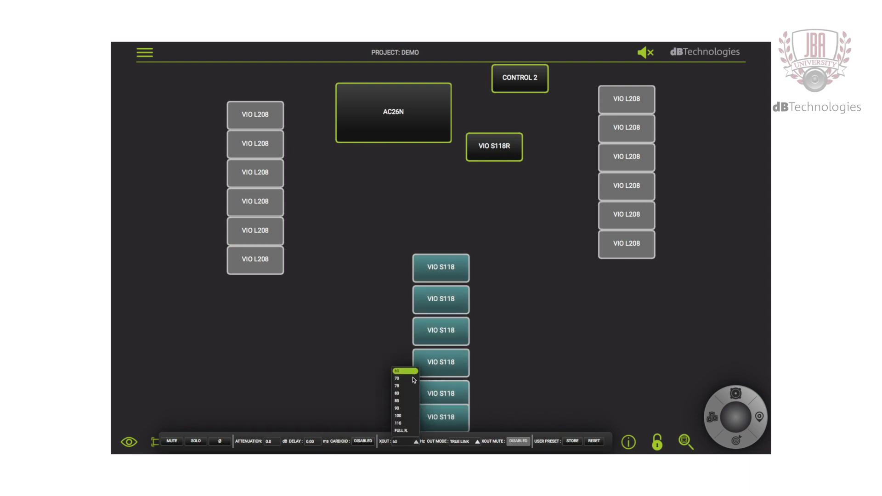
left_click(405, 408)
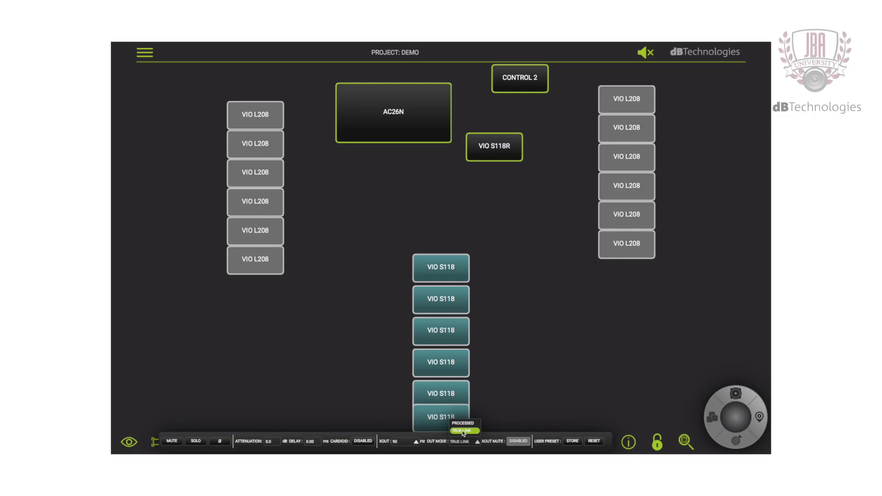
Step: Enable the cardioid setting in the preset of the topmost VIO S118 subwoofer and close its device window
left_click(515, 381)
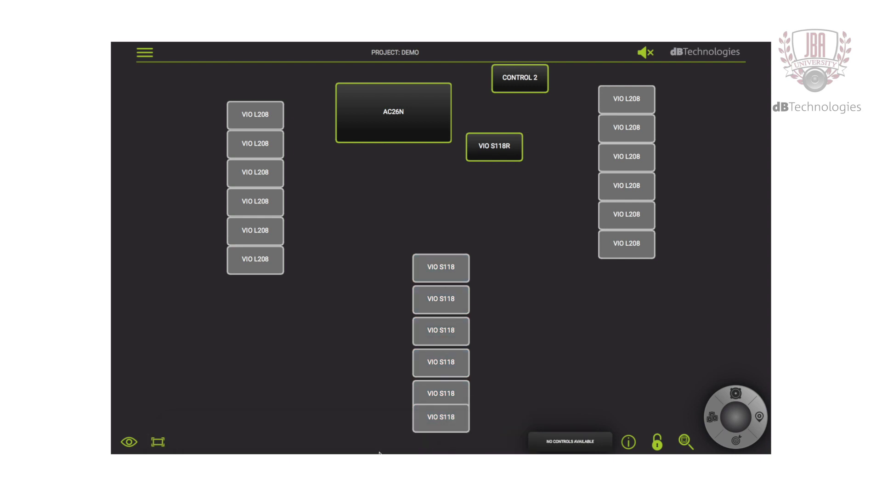
double_click(442, 274)
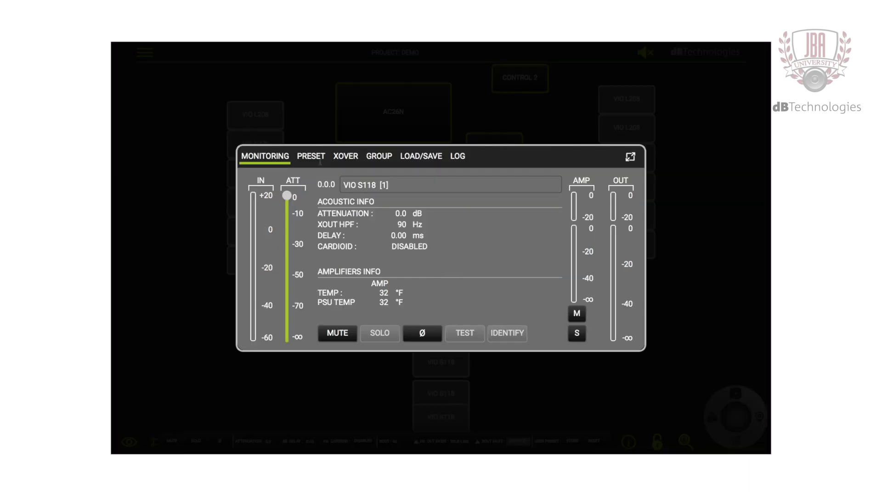
left_click(318, 163)
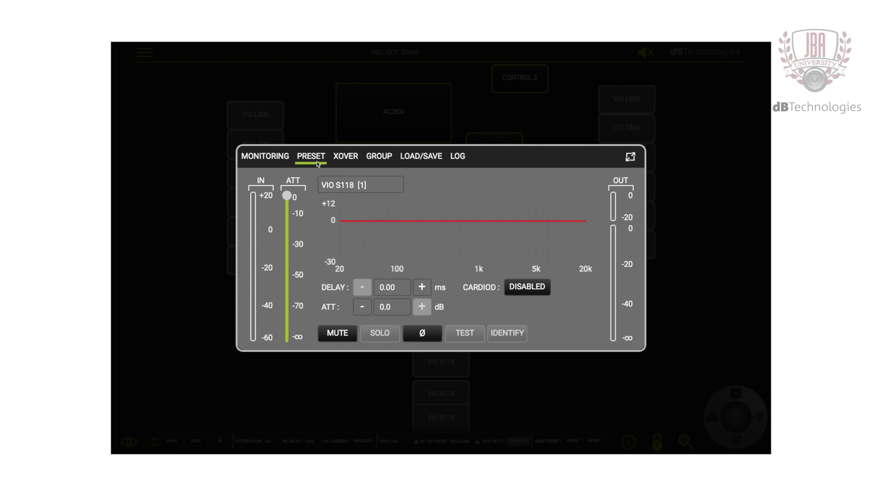
left_click(524, 285)
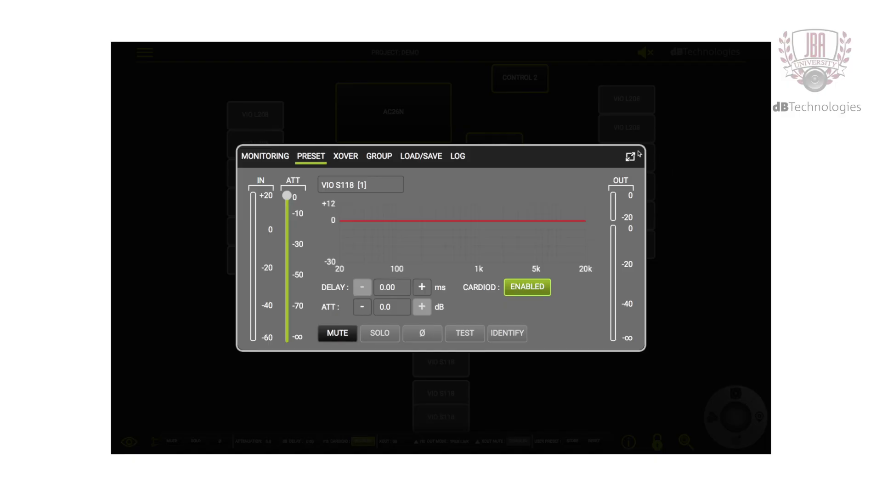
left_click(638, 153)
left_click(547, 260)
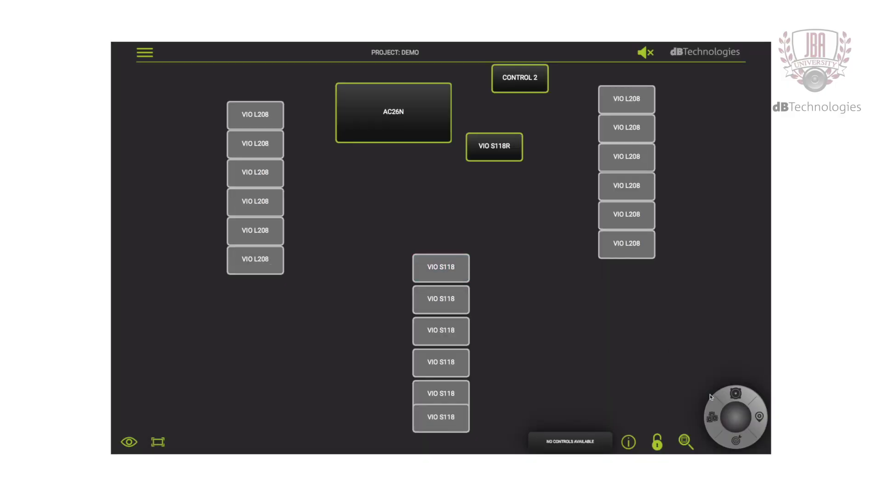
Step: Auto-group the devices by type, creating one group for the VIO S118 and one for the VIO L208
left_click(712, 417)
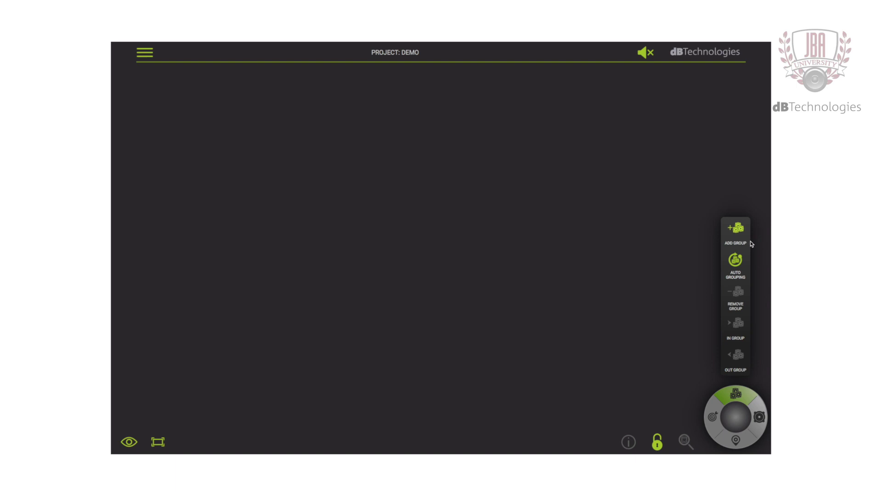
left_click(727, 274)
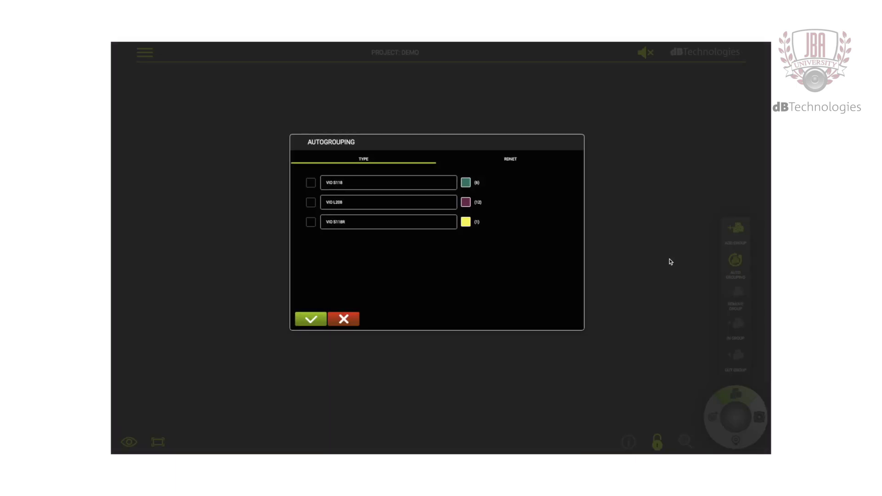
left_click(311, 183)
left_click(310, 203)
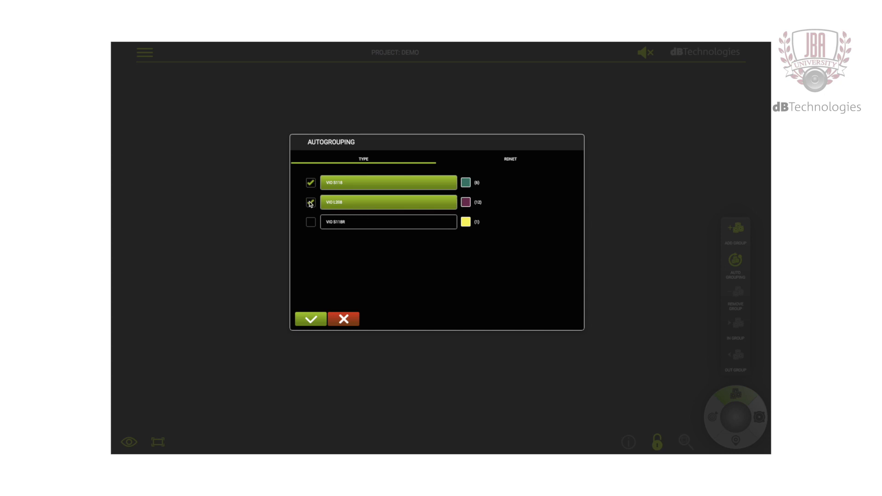
left_click(307, 320)
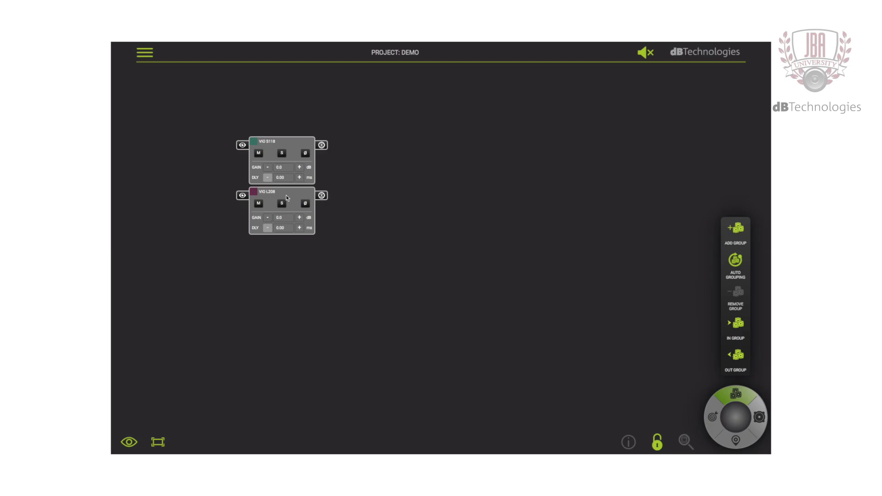
Step: Move the VIO L208 group away from the VIO S118 group and expand both to show their member modules
left_click_drag(286, 196, 496, 135)
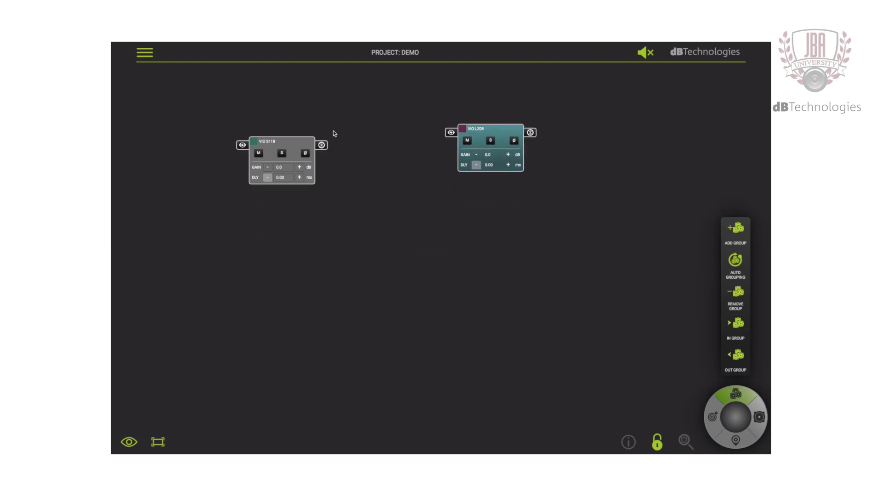
left_click(452, 133)
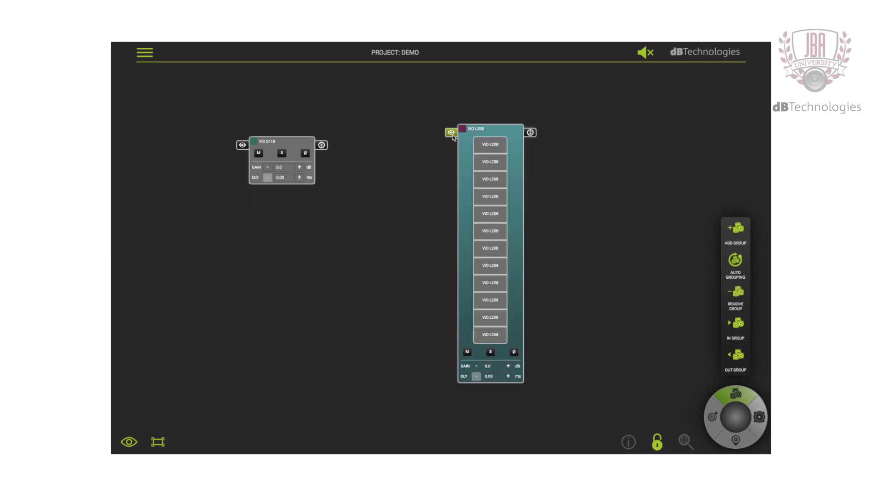
left_click(243, 145)
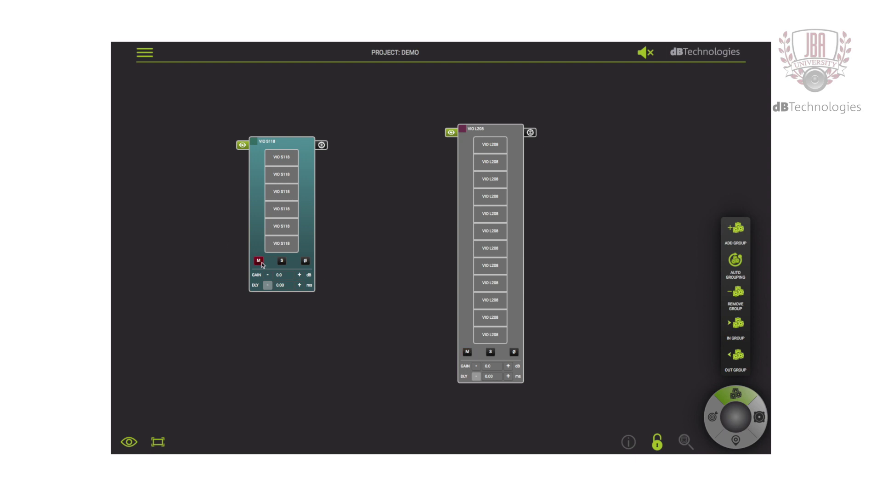
Step: Open the VIO L208 group's equalizer view in full and add two PEQ filters
left_click(531, 132)
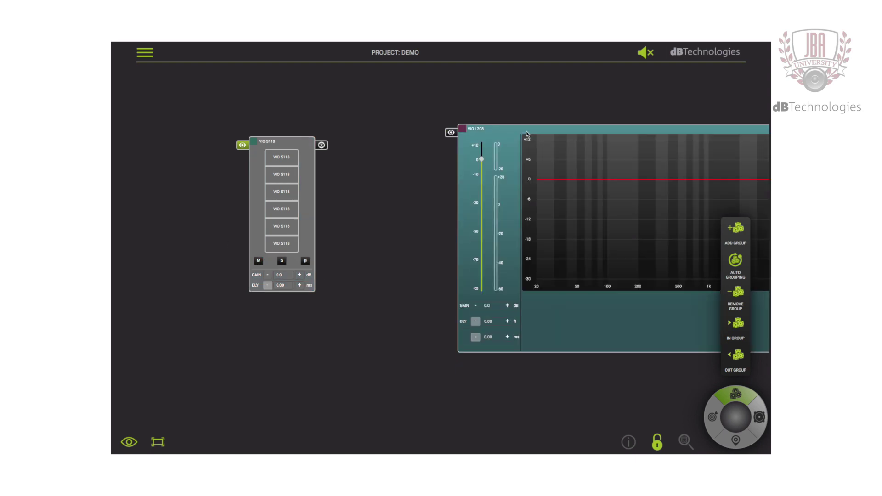
left_click(481, 158)
left_click(481, 158)
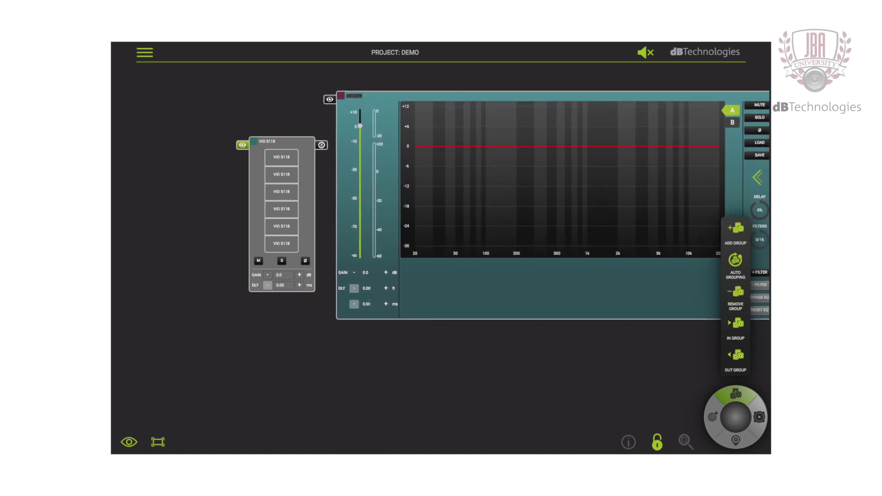
left_click(369, 304)
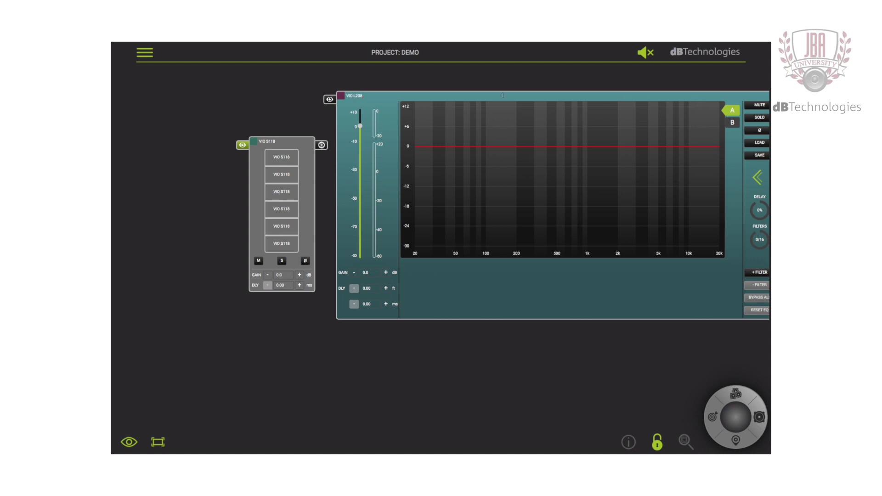
left_click(363, 98)
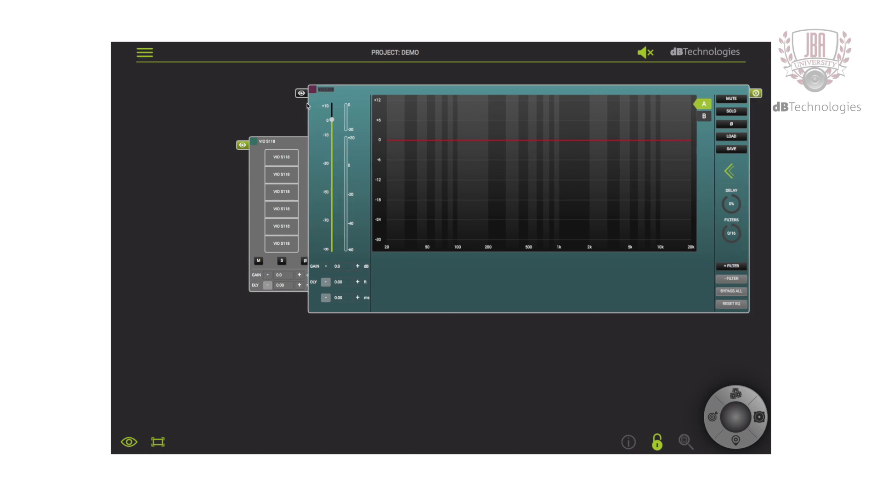
left_click(693, 255)
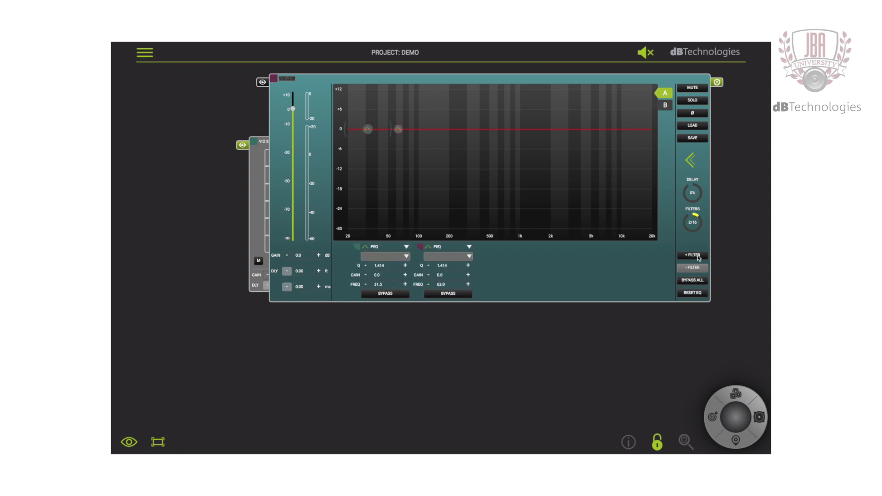